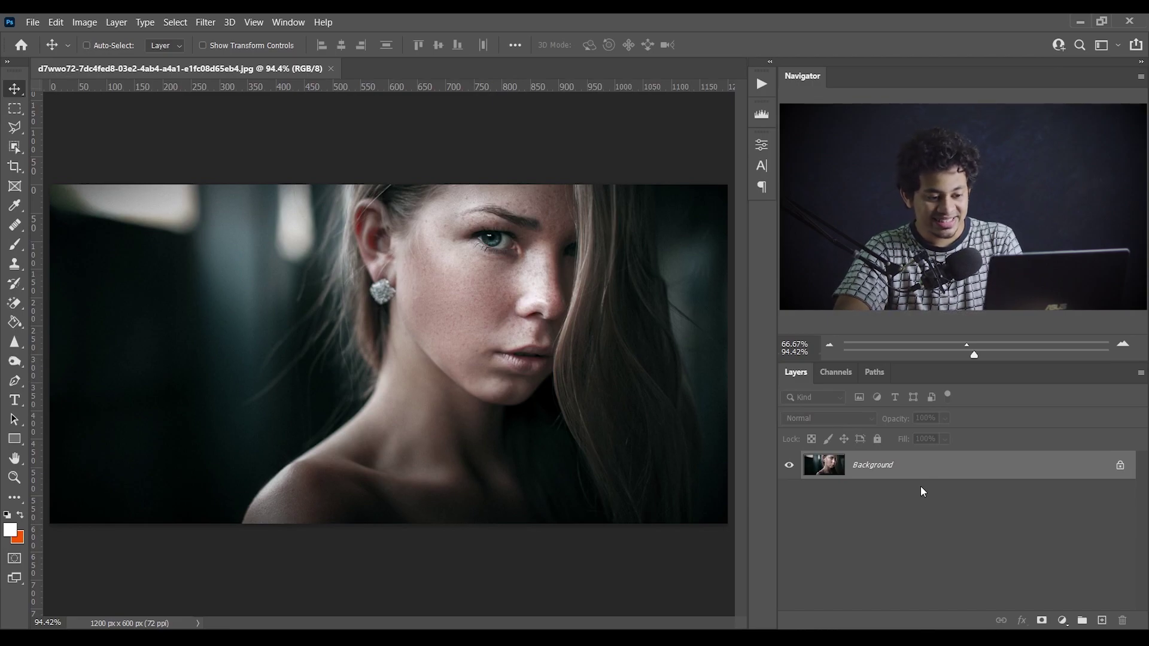
Duplicate the Background as Layer 1 with Ctrl+J and convert Layer 1 to a Smart Object
{"action": "key", "text": "ctrl+j"}
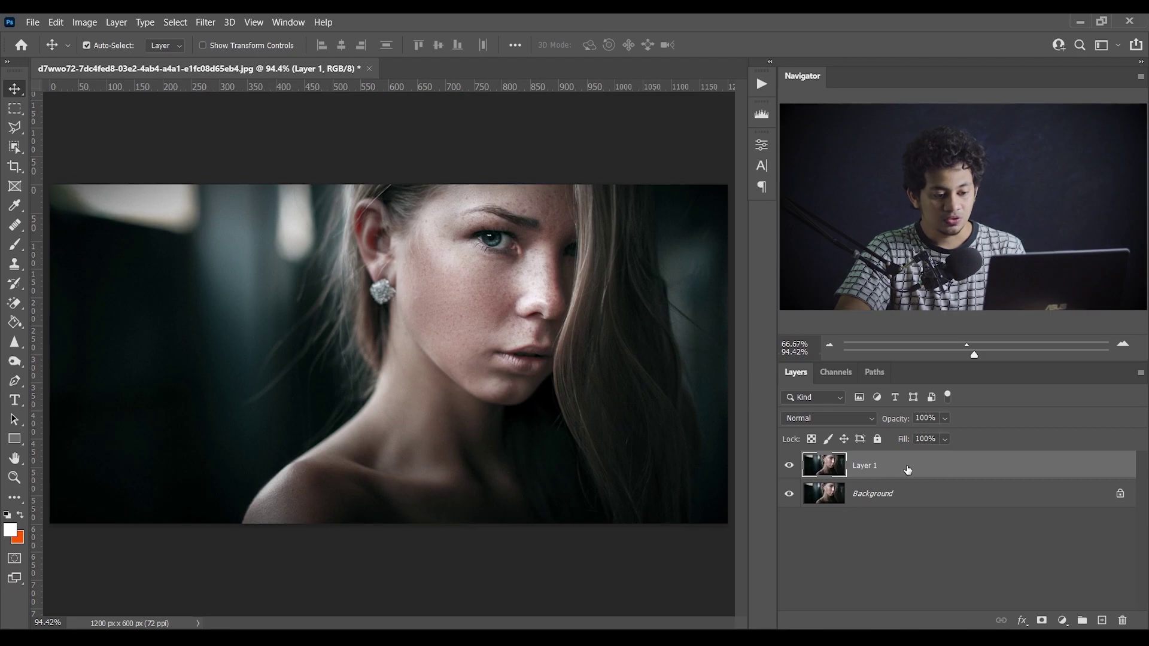
{"action": "right_click", "coordinate": [907, 470]}
{"action": "left_click", "coordinate": [957, 208]}
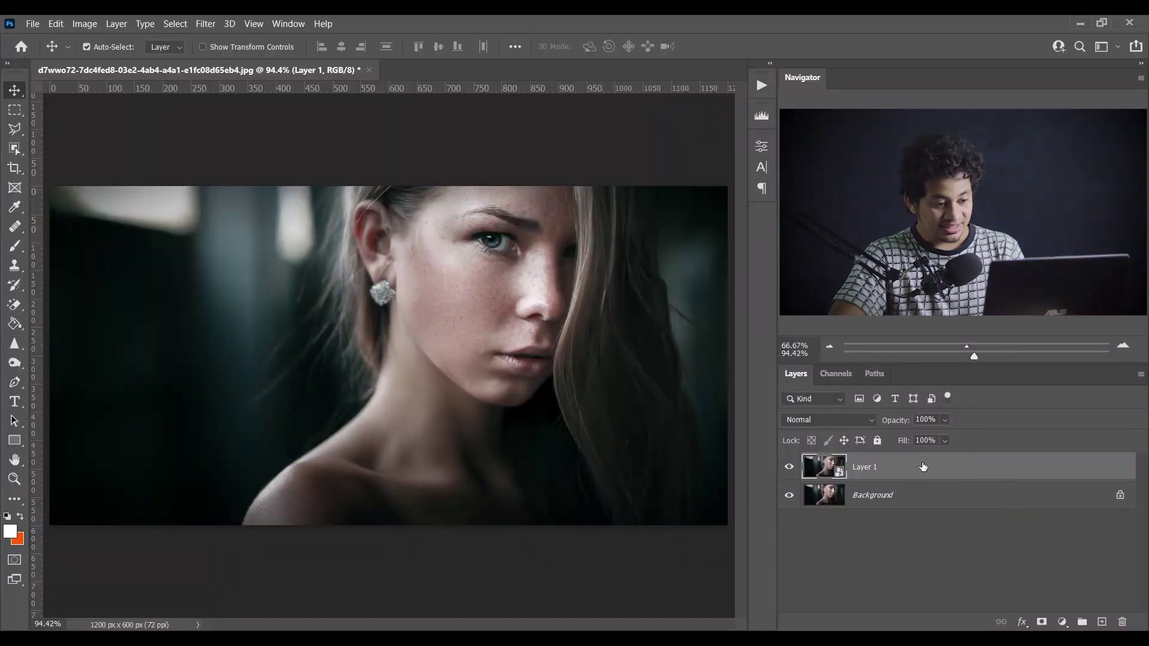
Start Filter > Render > Lighting Effects on Layer 1
{"action": "left_click", "coordinate": [205, 23]}
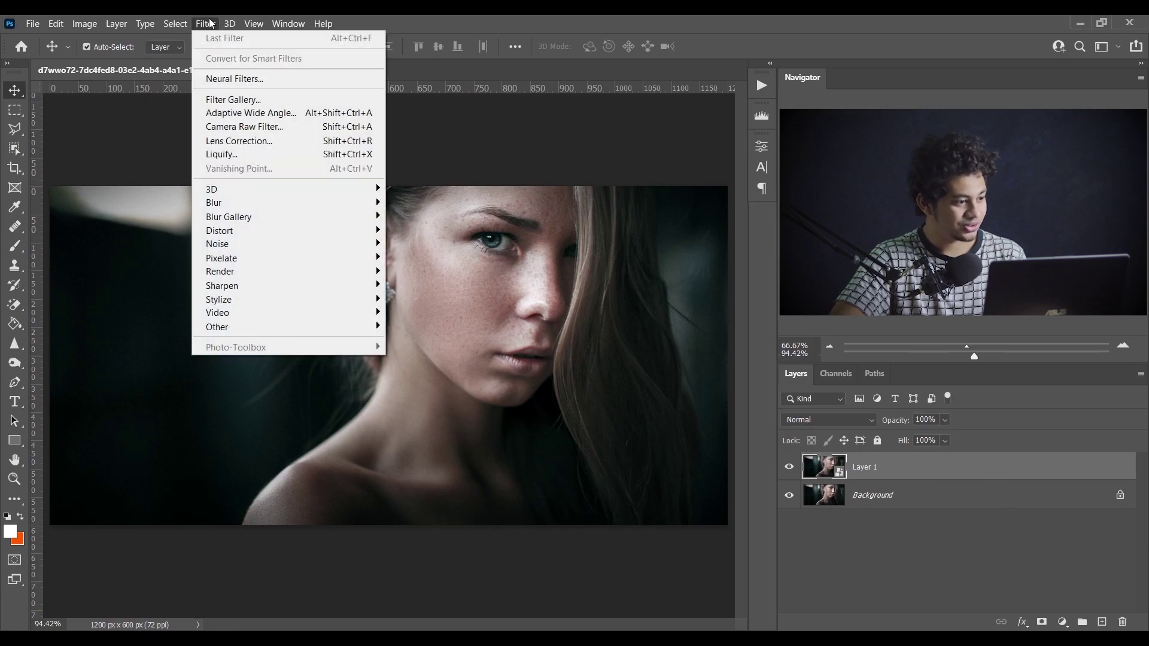
{"action": "mouse_move", "coordinate": [314, 272]}
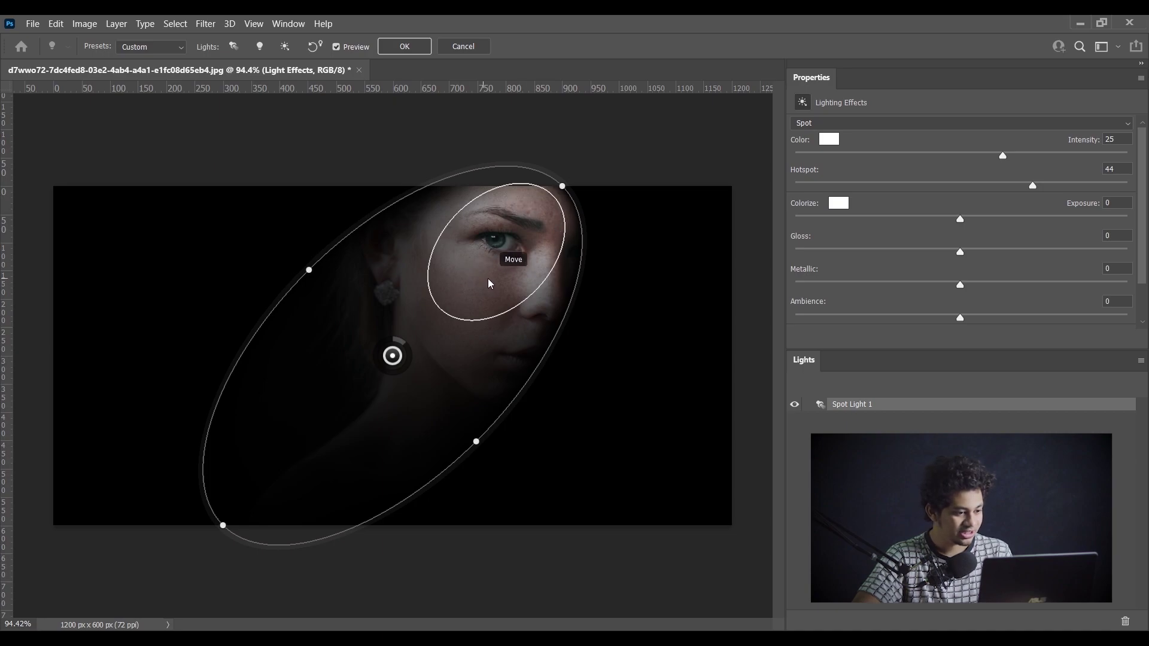
Apply the Parallel Directional lighting preset, giving two blue Infinite Lights at intensity 98
{"action": "left_click", "coordinate": [161, 47]}
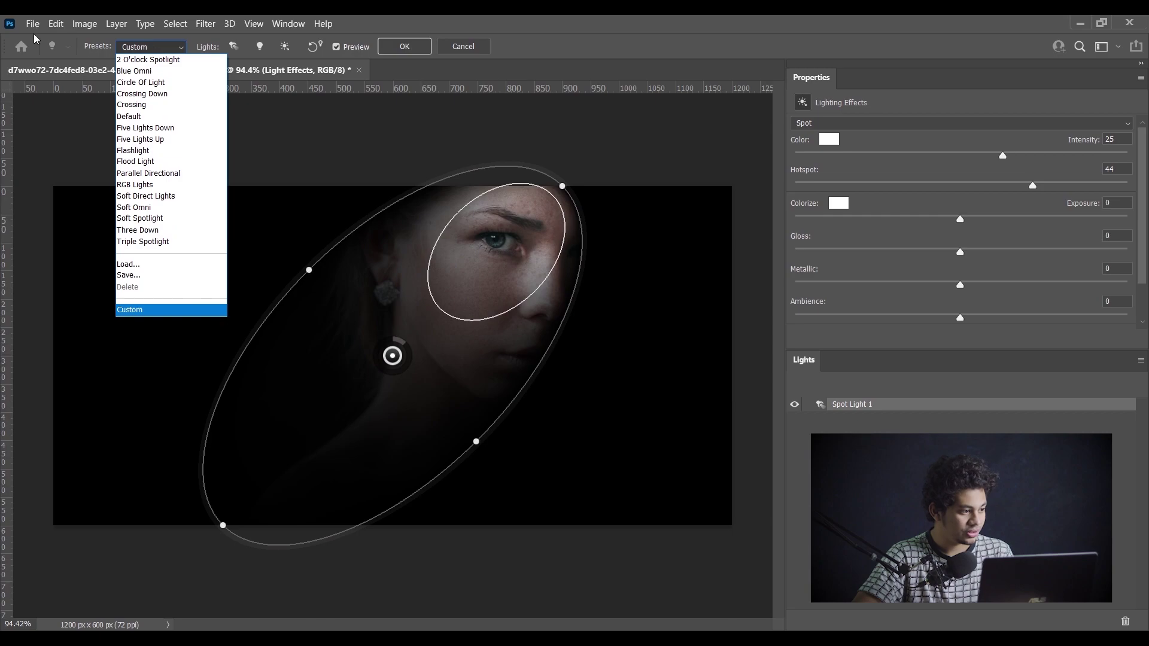
{"action": "left_click", "coordinate": [174, 175]}
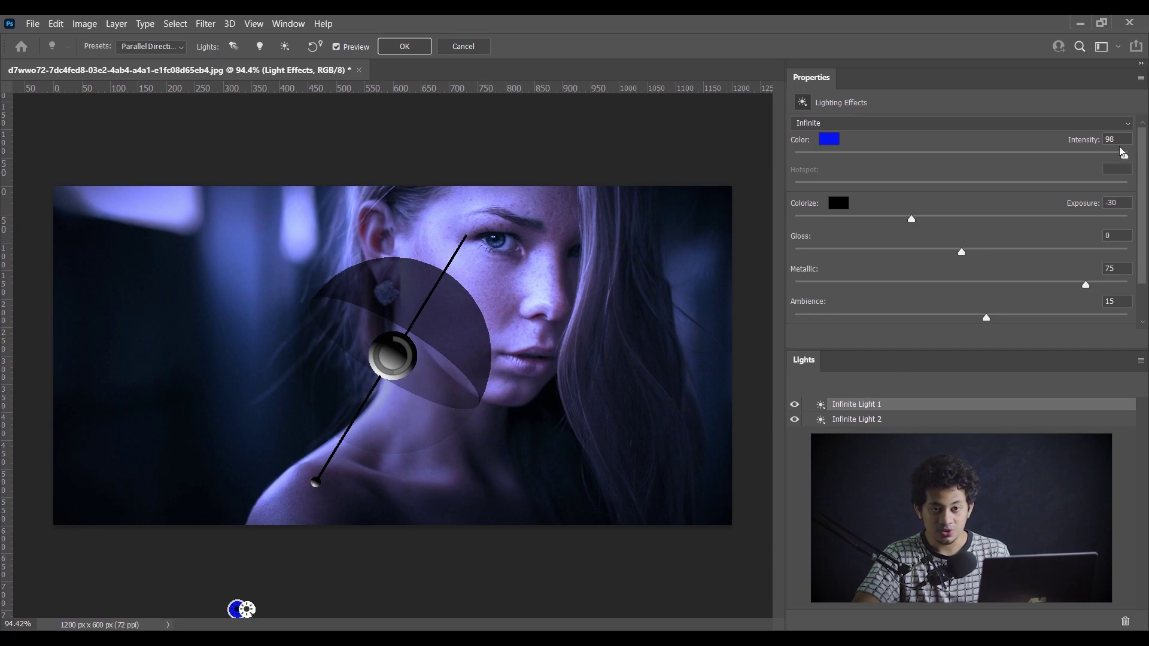
Select Infinite Light 1 and angle its beam across the face from the upper right
{"action": "left_click", "coordinate": [886, 419]}
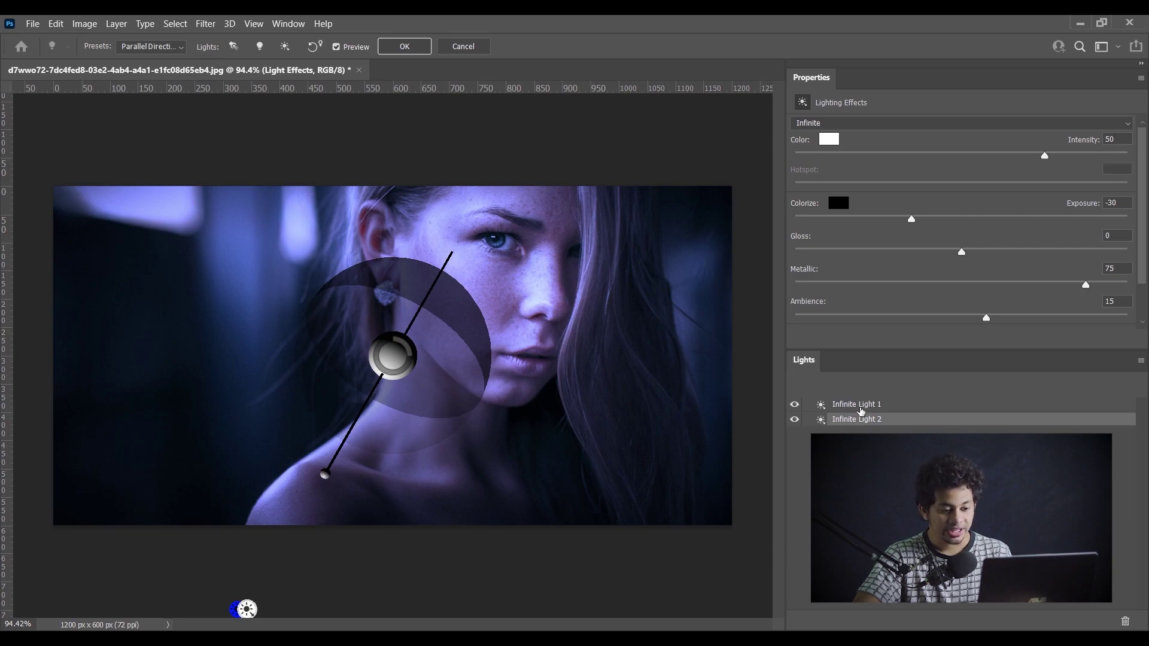
{"action": "left_click", "coordinate": [861, 406]}
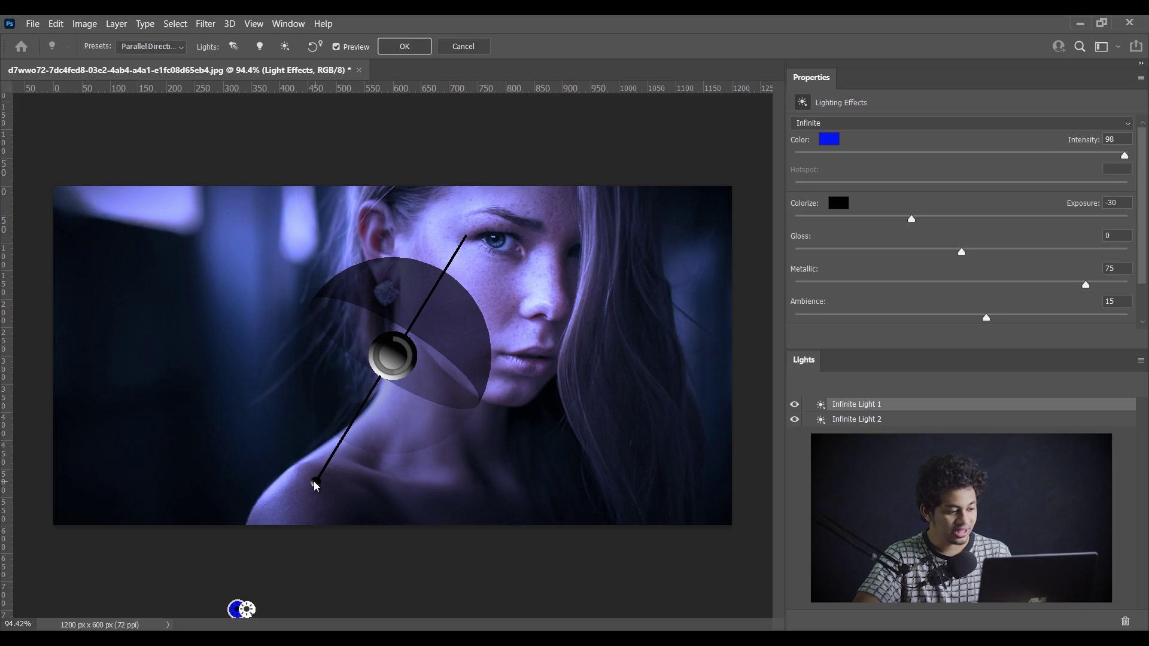
{"action": "mouse_move", "coordinate": [315, 482]}
{"action": "left_mouse_down"}
{"action": "mouse_move", "coordinate": [352, 448]}
{"action": "mouse_move", "coordinate": [430, 281]}
{"action": "mouse_move", "coordinate": [410, 326]}
{"action": "left_mouse_up"}
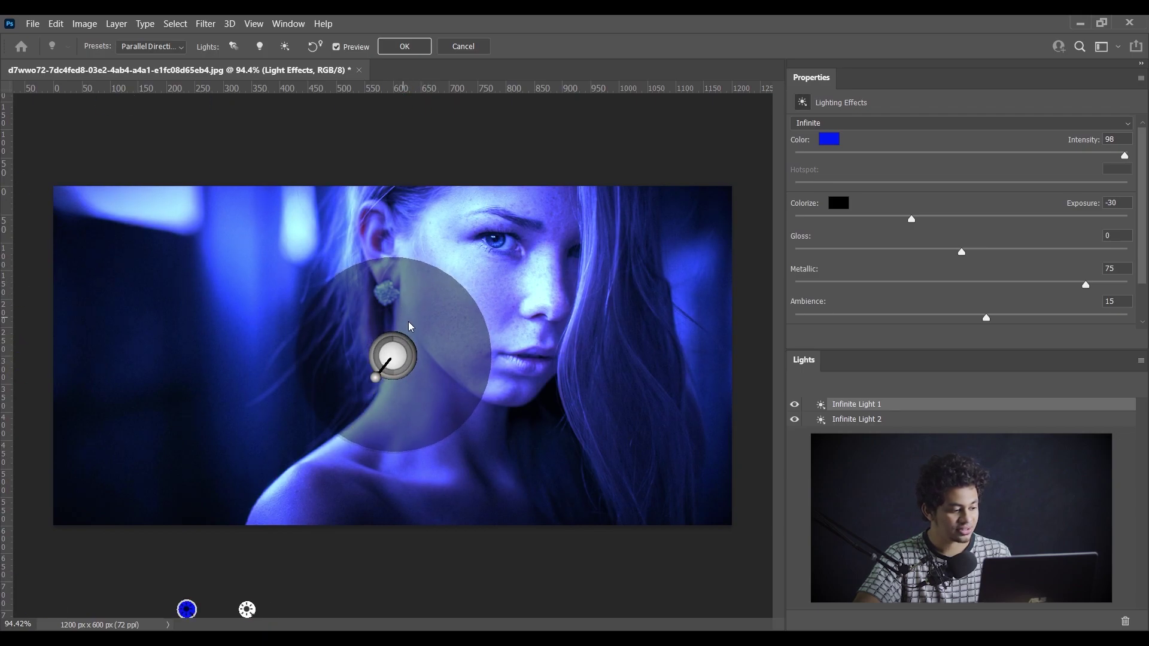
{"action": "left_click", "coordinate": [190, 609]}
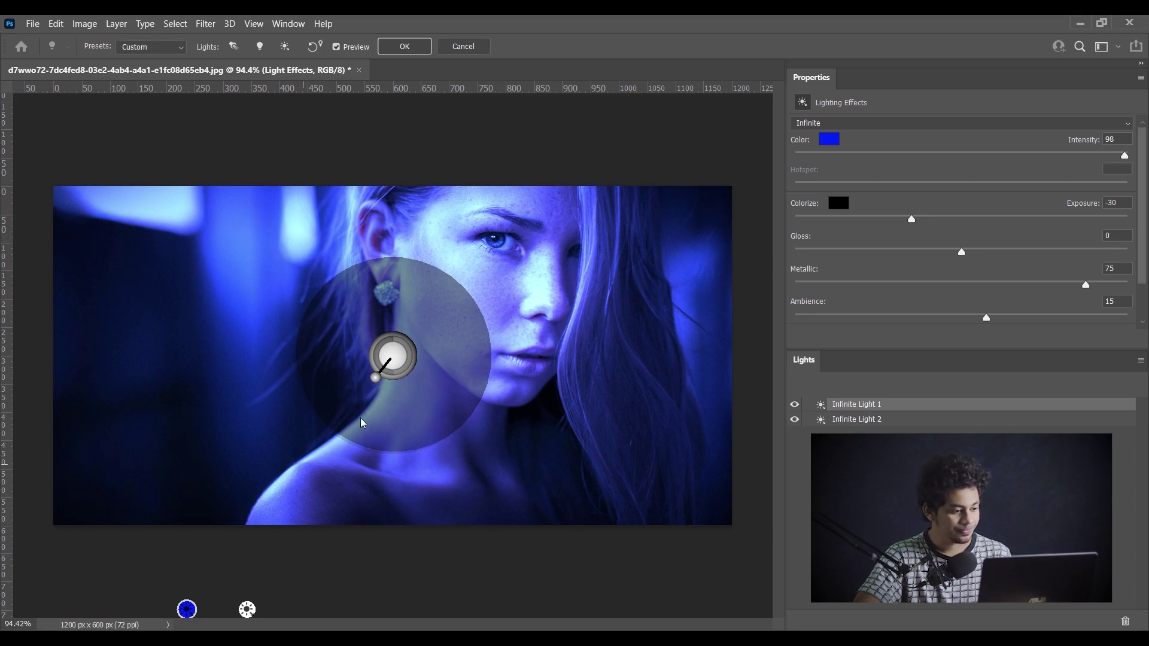
{"action": "left_click_drag", "start_coordinate": [378, 381], "coordinate": [351, 361]}
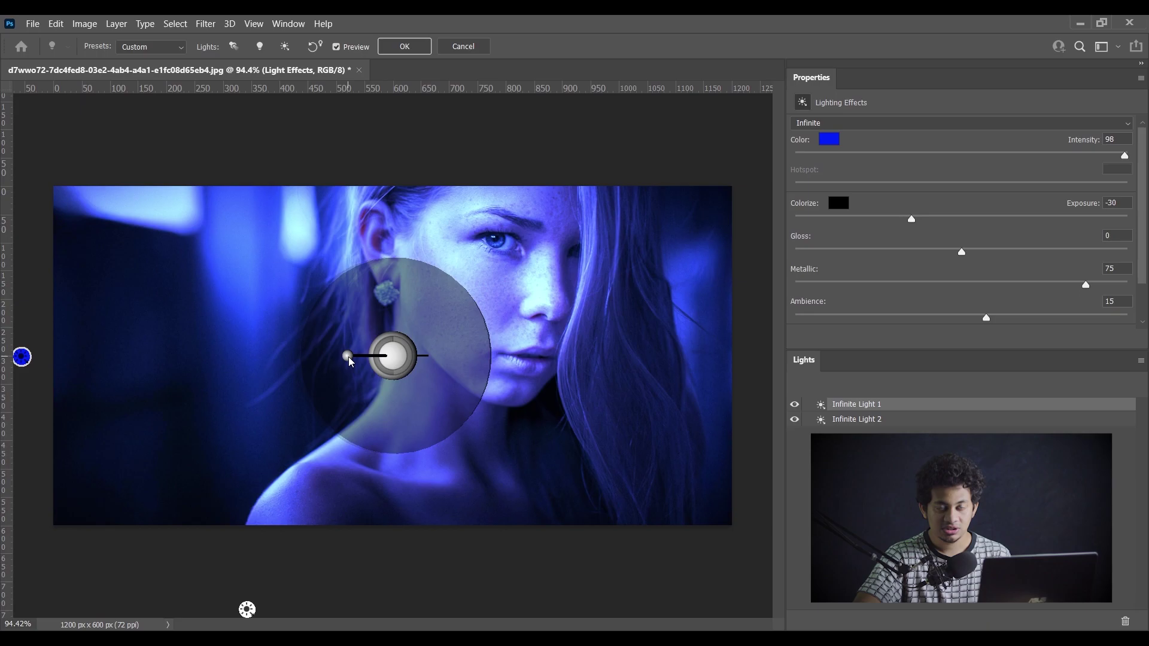
{"action": "left_click_drag", "start_coordinate": [351, 362], "coordinate": [433, 293]}
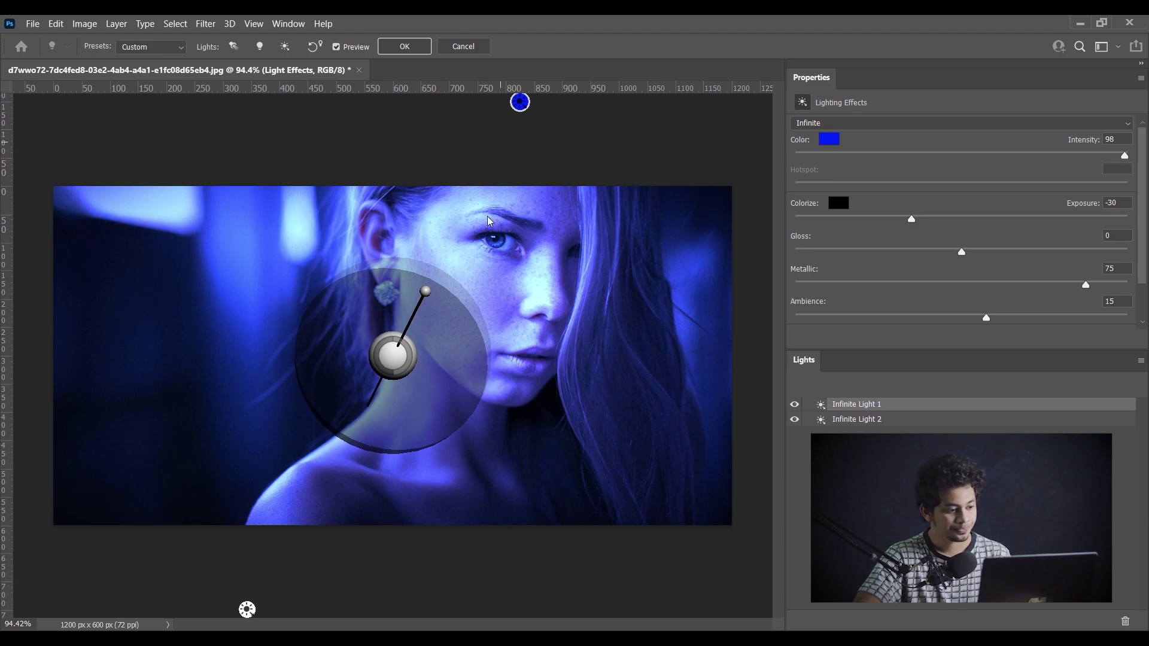
{"action": "left_click_drag", "start_coordinate": [426, 292], "coordinate": [484, 288]}
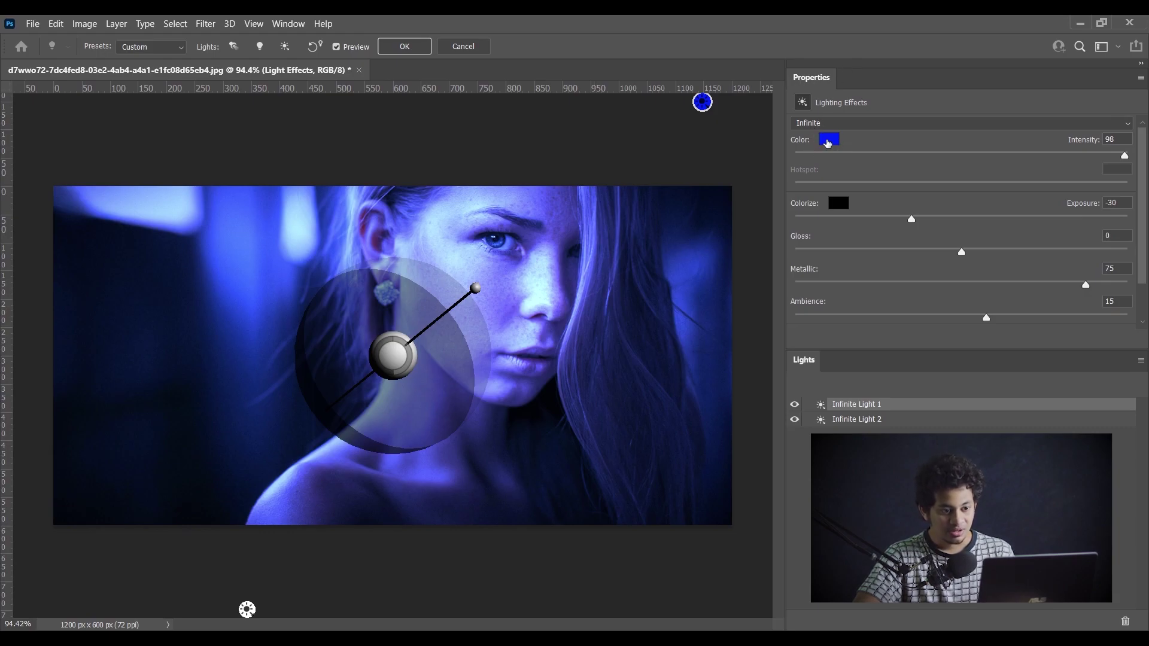
{"action": "left_click", "coordinate": [828, 141]}
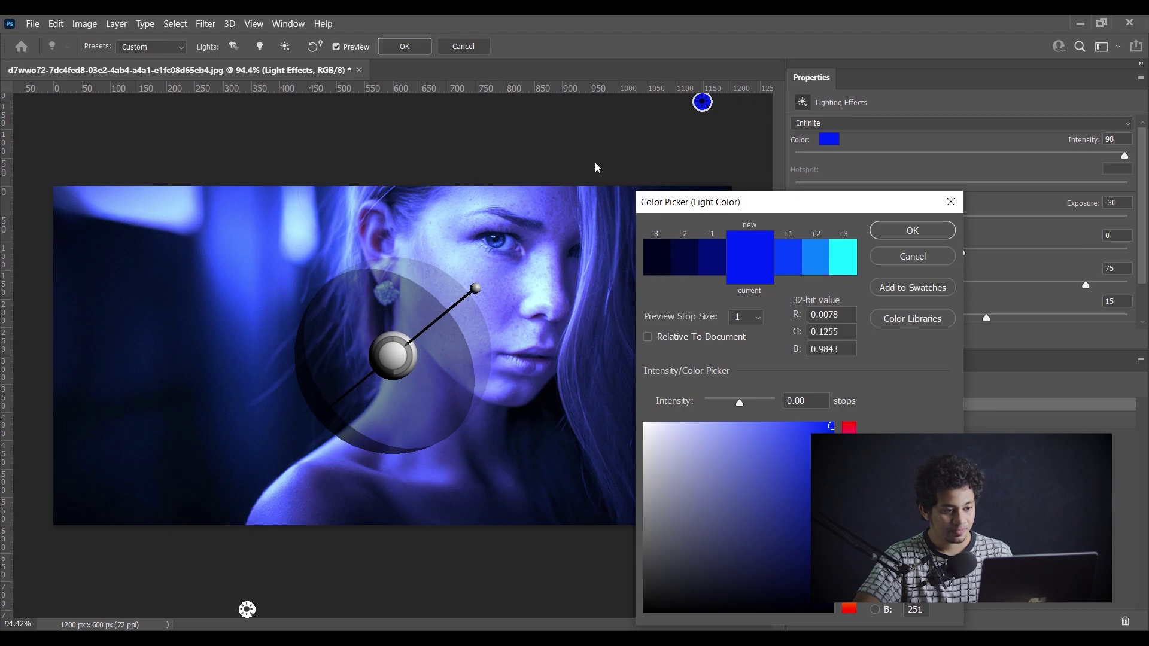
Change Infinite Light 1's colour to orange (hue about 38) and aim it toward the eye
{"action": "left_click_drag", "start_coordinate": [651, 163], "coordinate": [172, 132]}
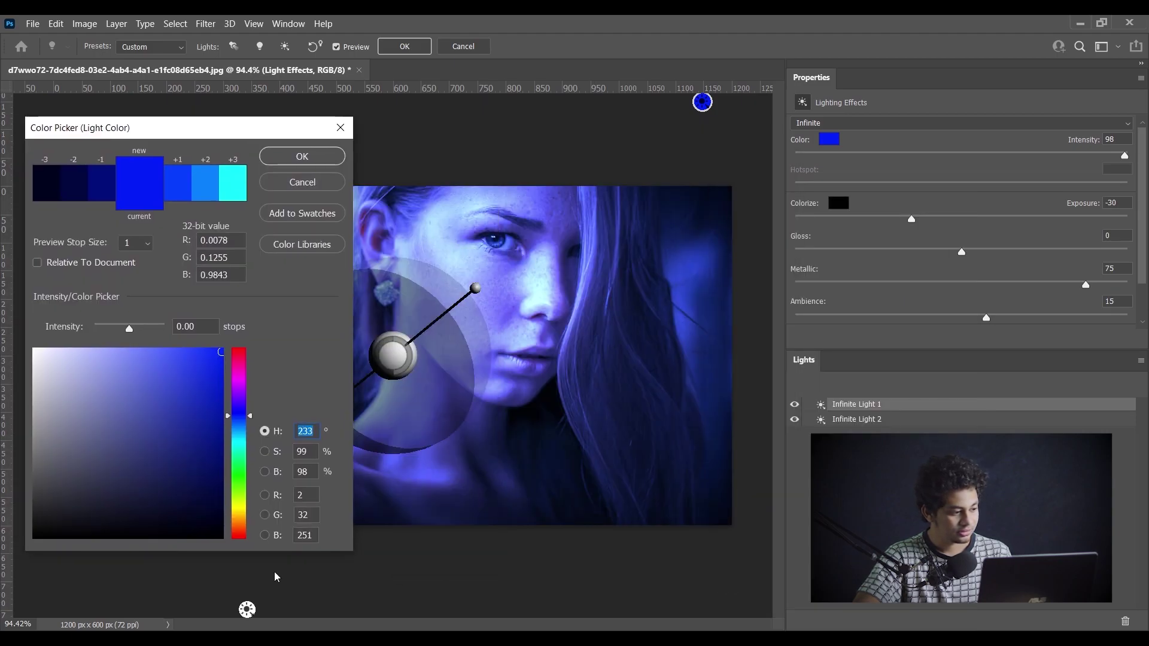
{"action": "left_click", "coordinate": [237, 491]}
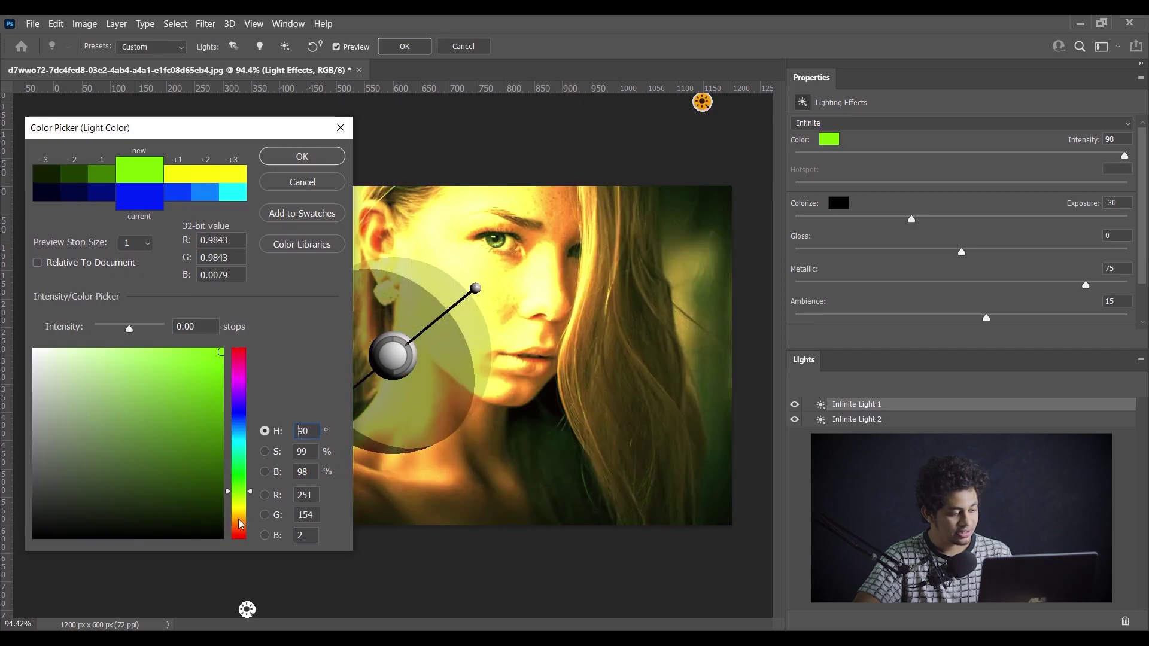
{"action": "left_click", "coordinate": [238, 516]}
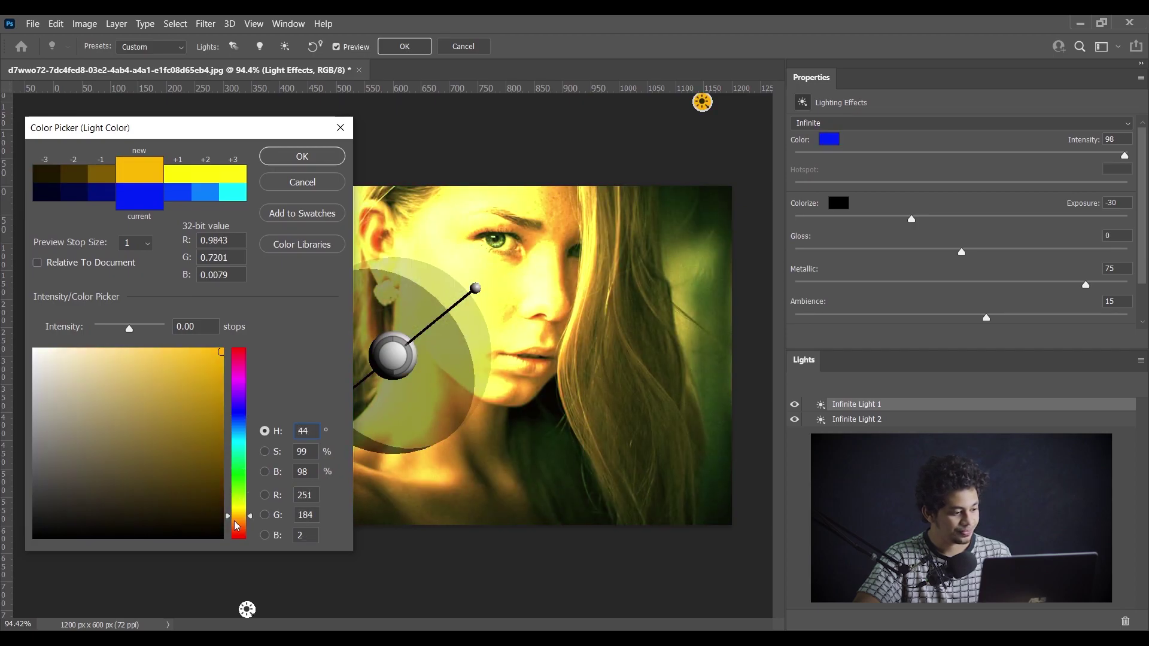
{"action": "left_click", "coordinate": [241, 504]}
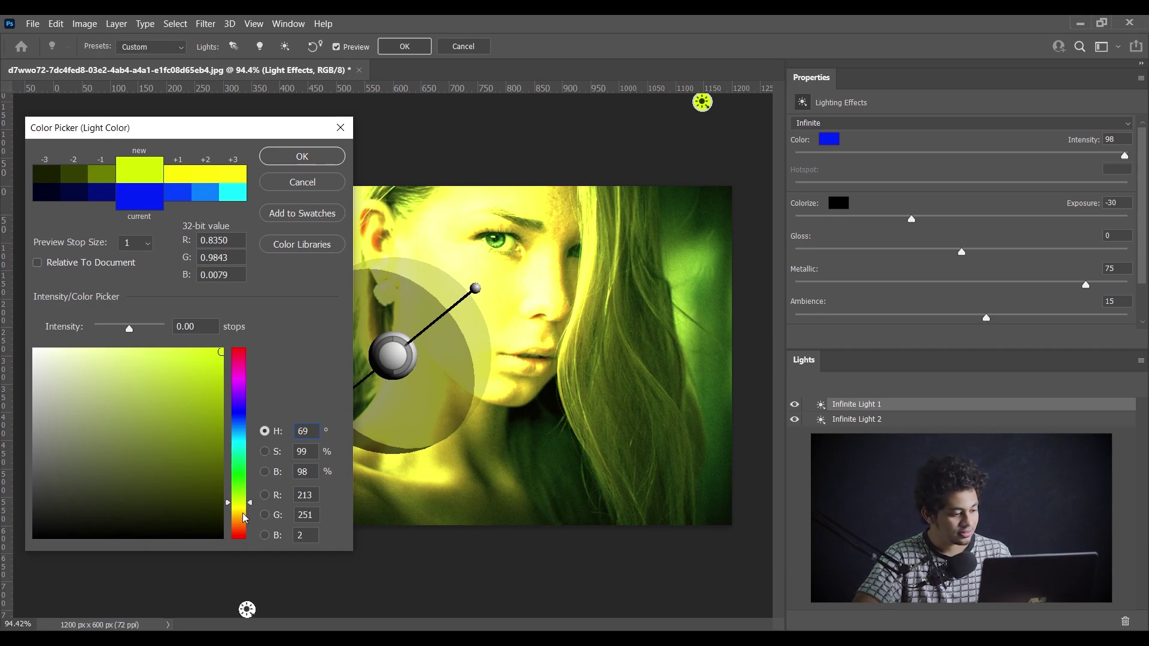
{"action": "left_click", "coordinate": [243, 515]}
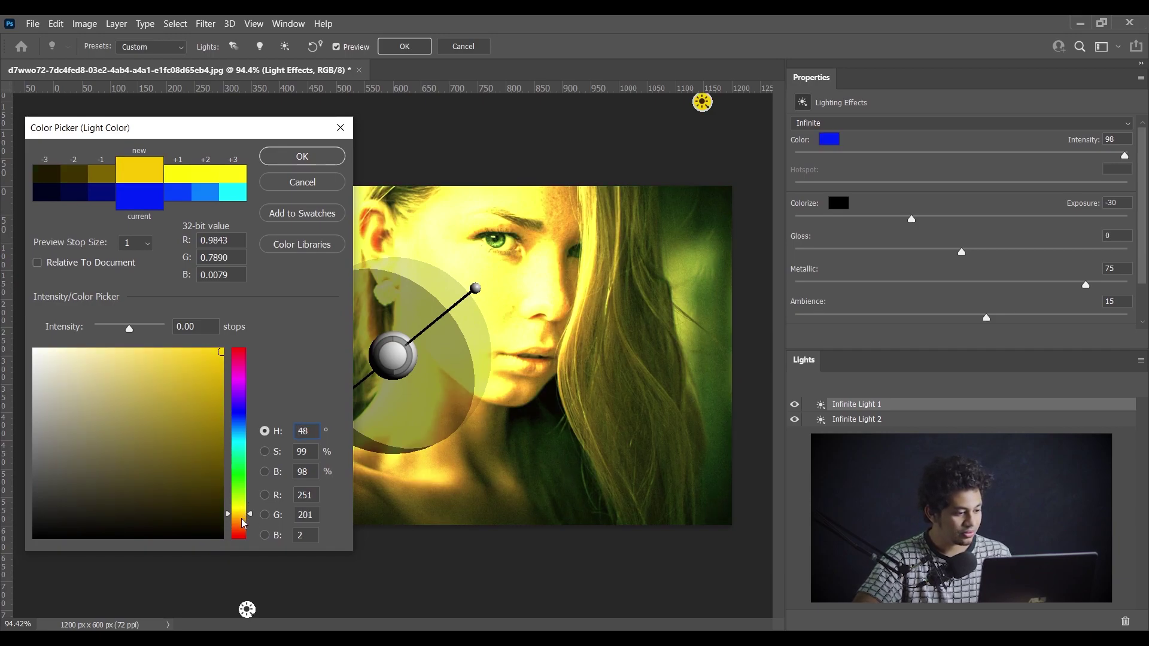
{"action": "left_click", "coordinate": [244, 515]}
{"action": "left_click", "coordinate": [244, 519]}
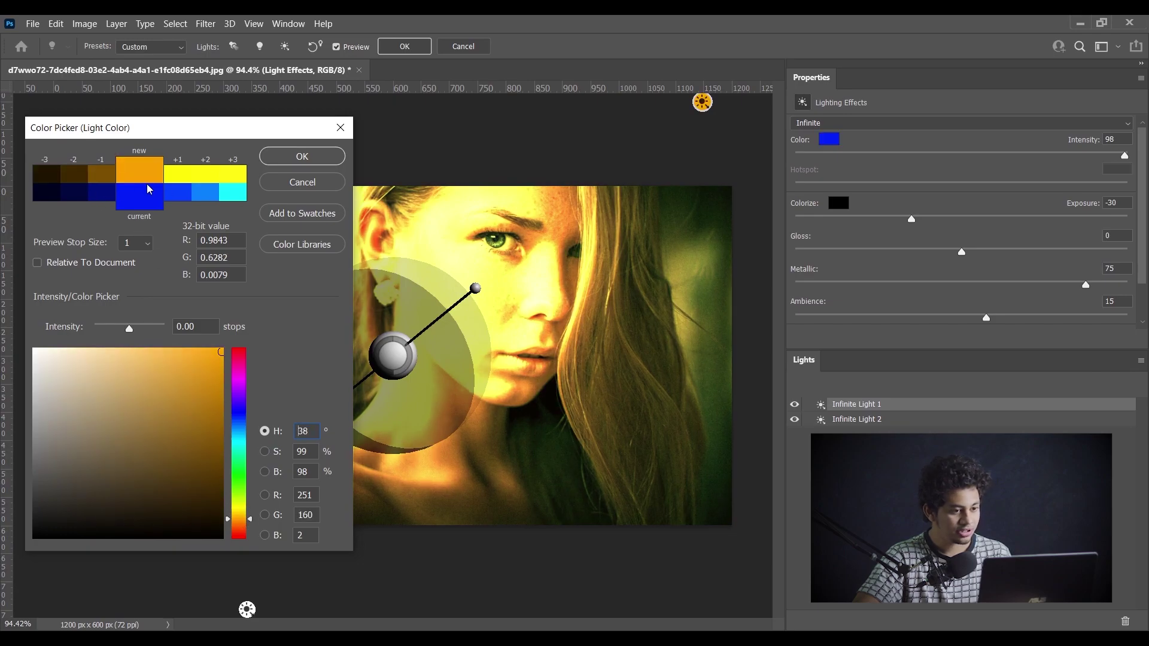
{"action": "left_click", "coordinate": [299, 157]}
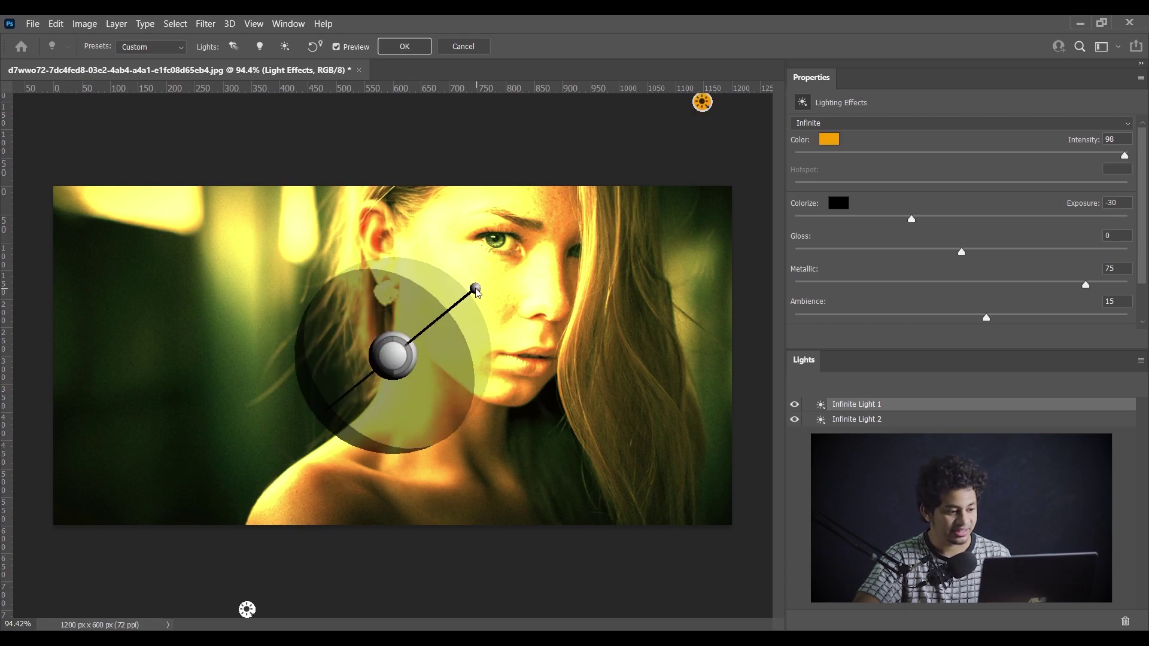
{"action": "mouse_move", "coordinate": [477, 289]}
{"action": "left_mouse_down"}
{"action": "mouse_move", "coordinate": [501, 246]}
{"action": "mouse_move", "coordinate": [519, 238]}
{"action": "mouse_move", "coordinate": [538, 249]}
{"action": "mouse_move", "coordinate": [527, 252]}
{"action": "left_mouse_up"}
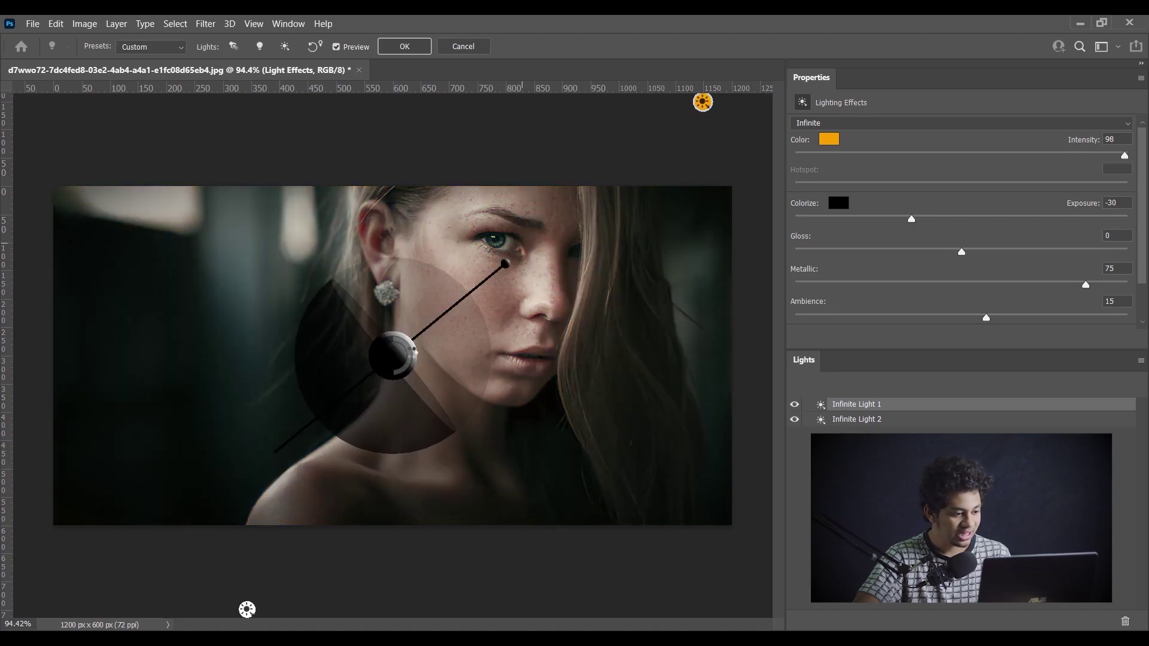
Fine-tune the orange light's direction and raise its intensity to 100
{"action": "left_click_drag", "start_coordinate": [413, 354], "coordinate": [385, 340]}
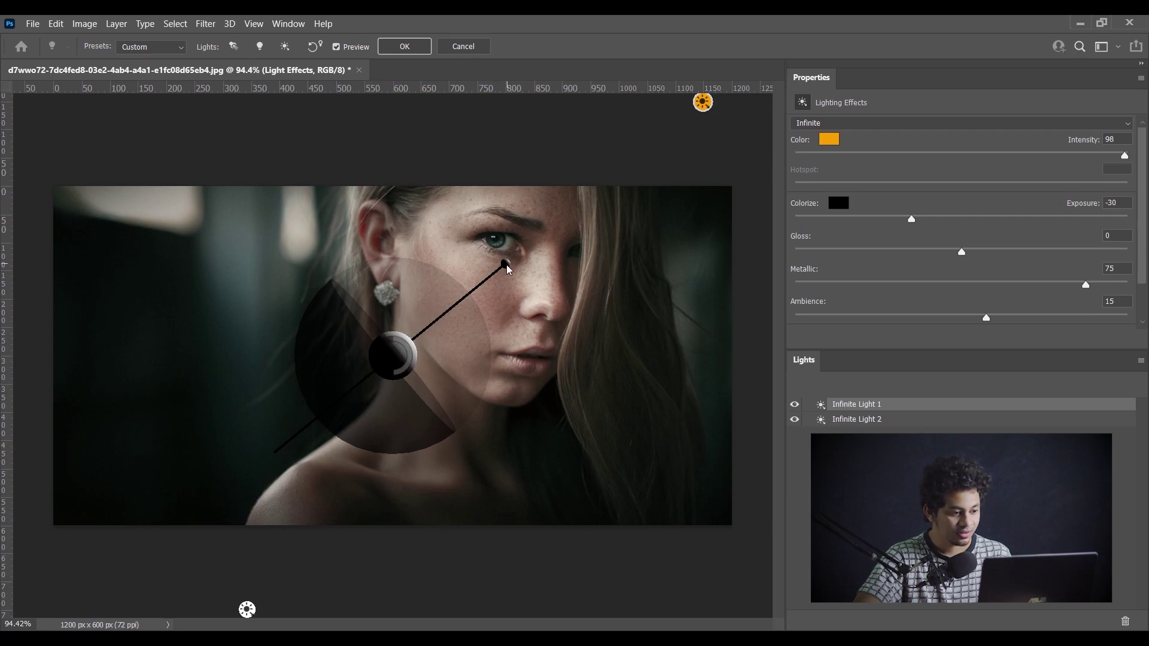
{"action": "left_click_drag", "start_coordinate": [507, 268], "coordinate": [495, 274]}
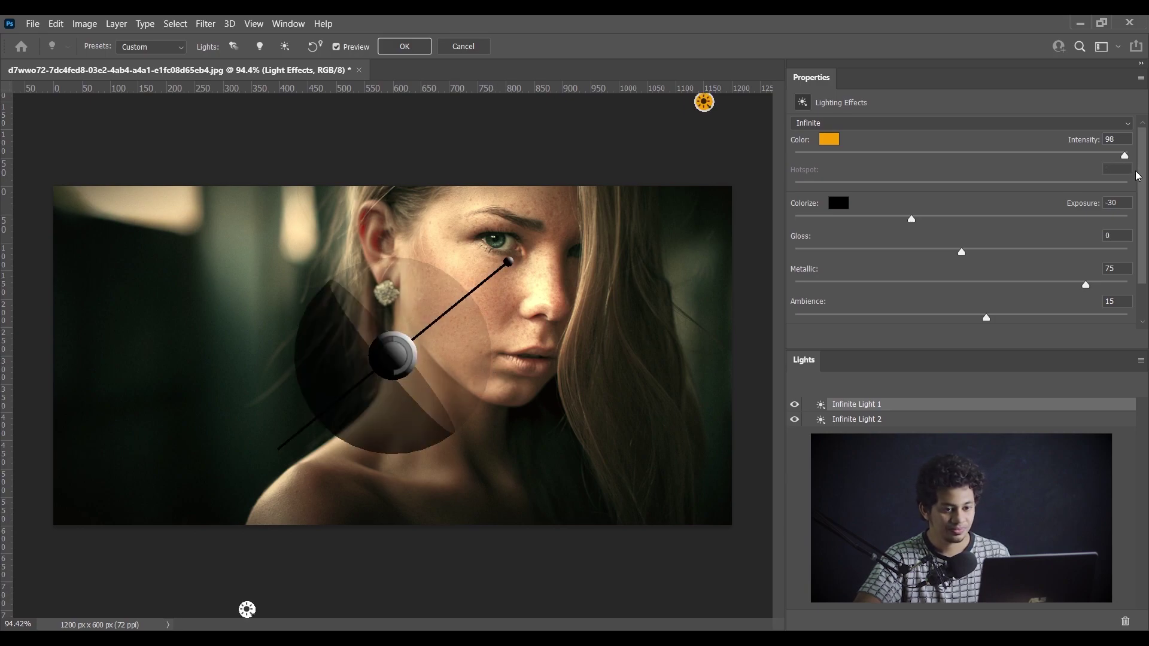
{"action": "left_click_drag", "start_coordinate": [1124, 156], "coordinate": [1133, 157]}
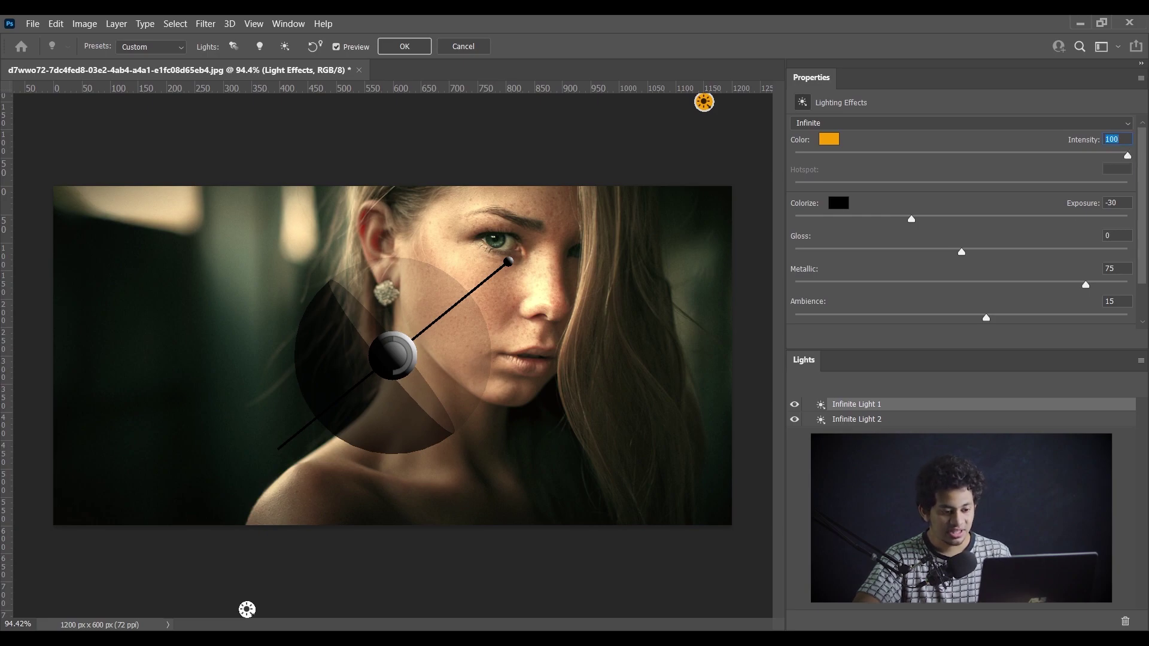
Set Infinite Light 2's intensity to 45
{"action": "left_click", "coordinate": [873, 421]}
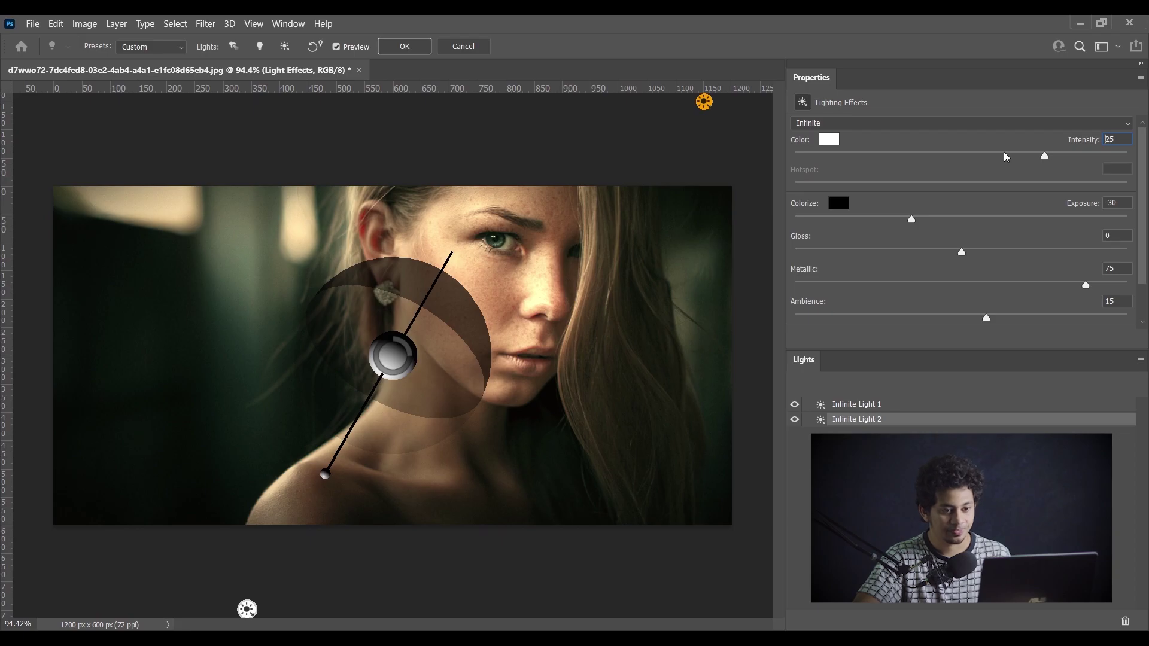
{"action": "left_click", "coordinate": [1005, 156]}
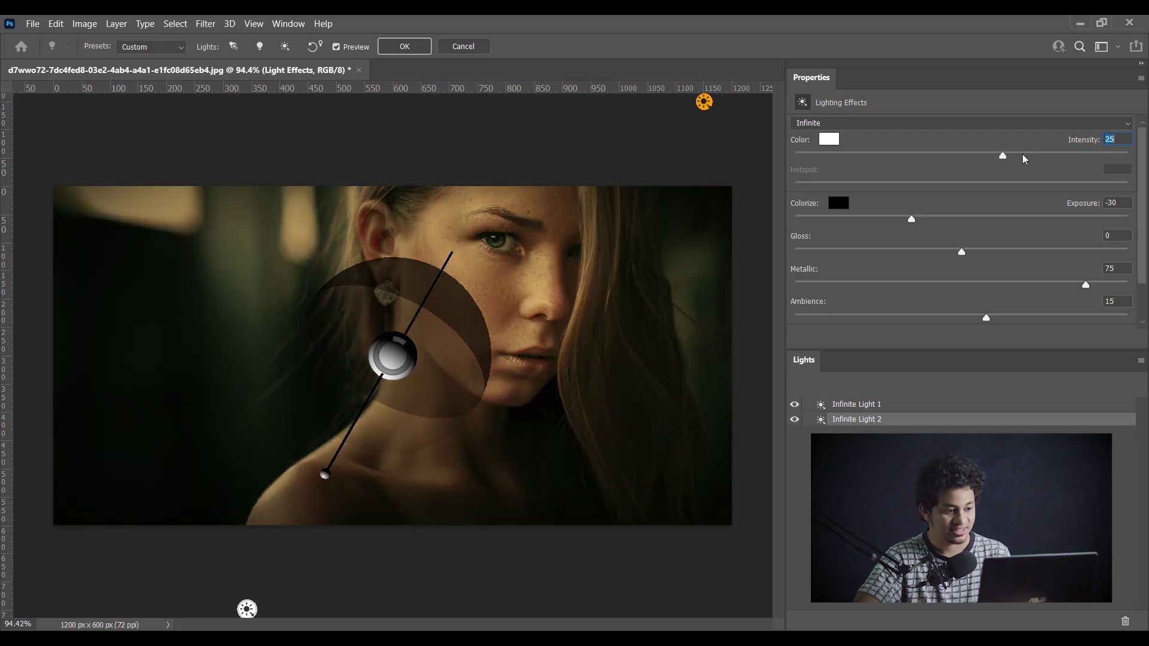
{"action": "left_click_drag", "start_coordinate": [1023, 159], "coordinate": [1030, 157]}
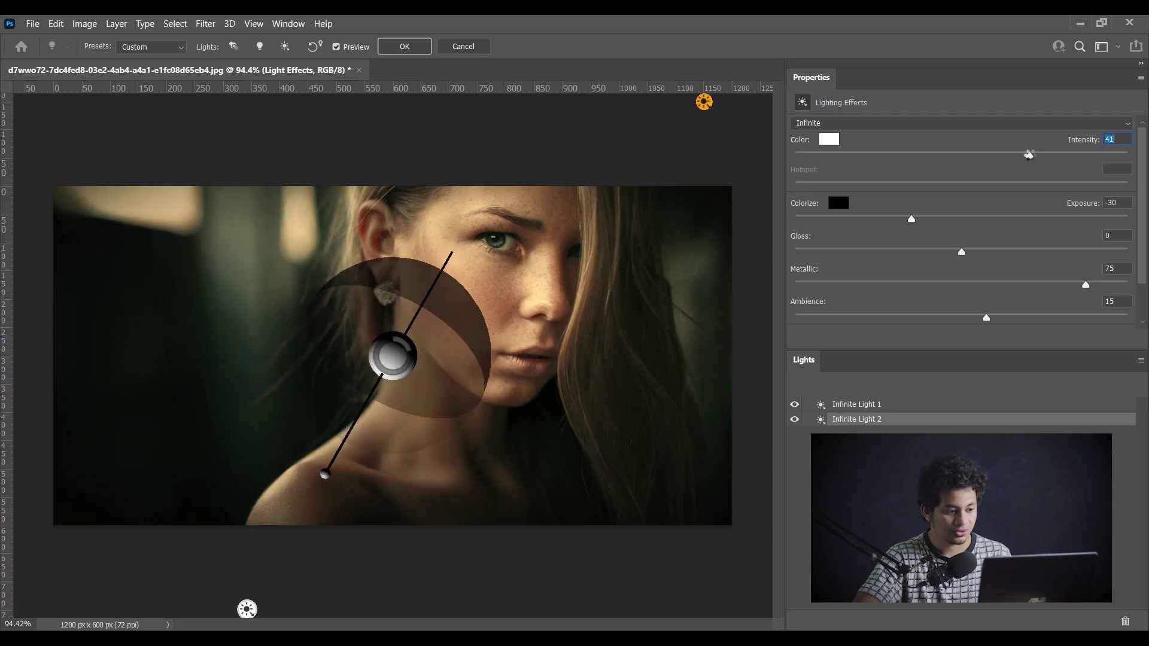
{"action": "type", "text": "45"}
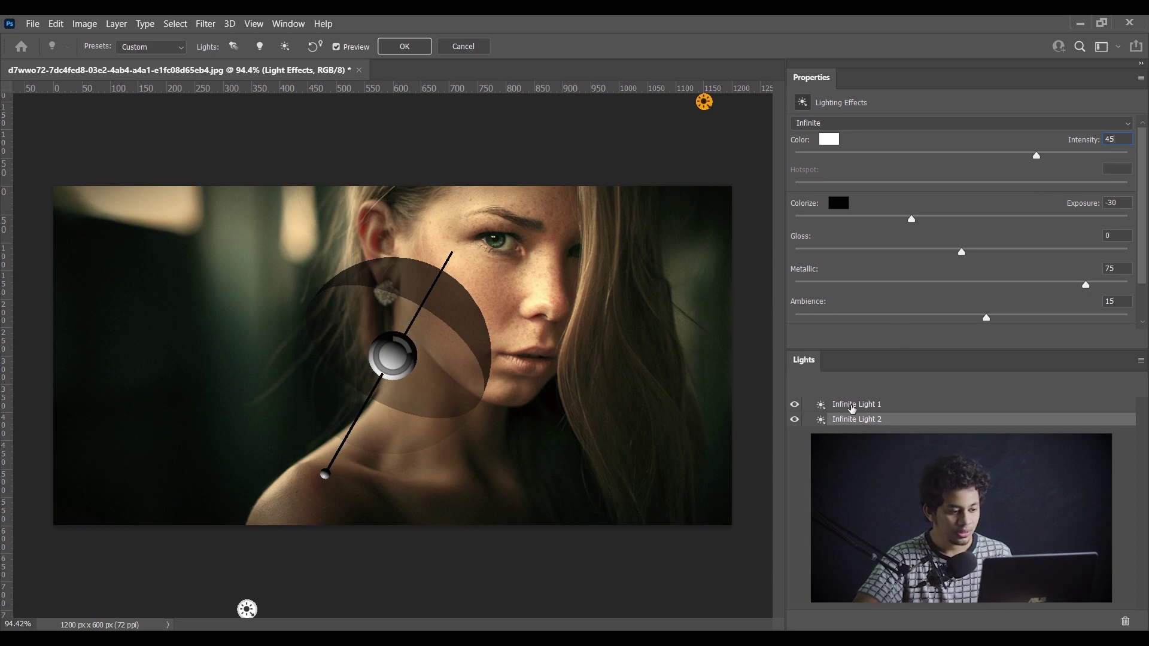
{"action": "key", "text": "Return"}
Reselect Infinite Light 1 and commit Lighting Effects as a smart filter on Layer 1
{"action": "left_click", "coordinate": [852, 405]}
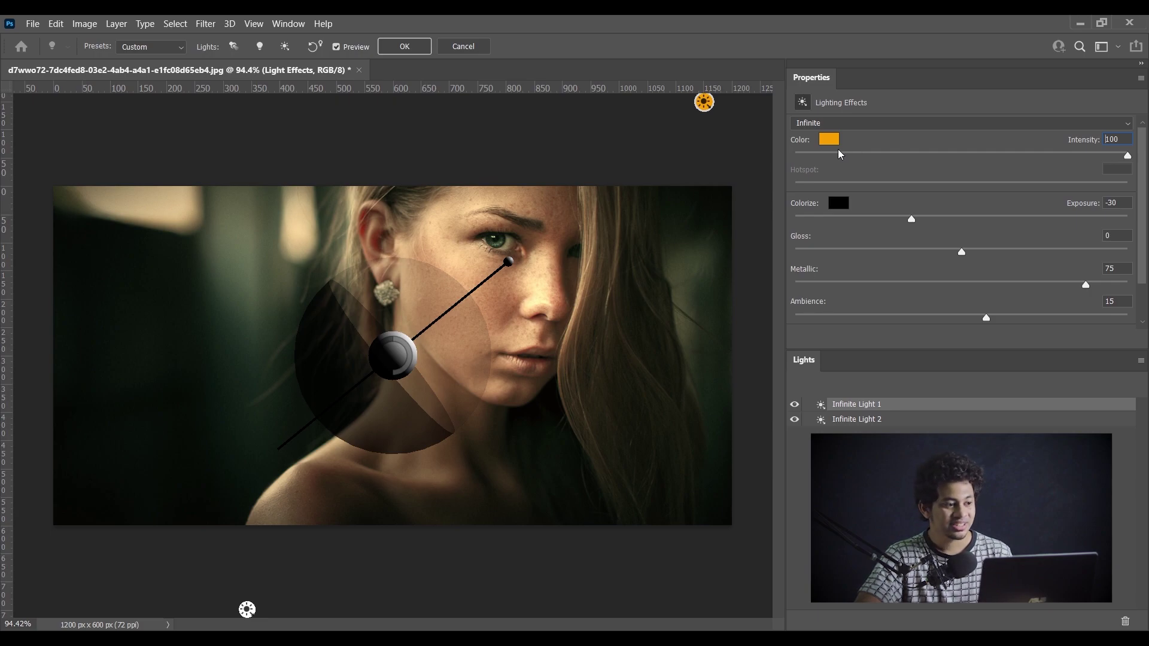
{"action": "left_click", "coordinate": [400, 46]}
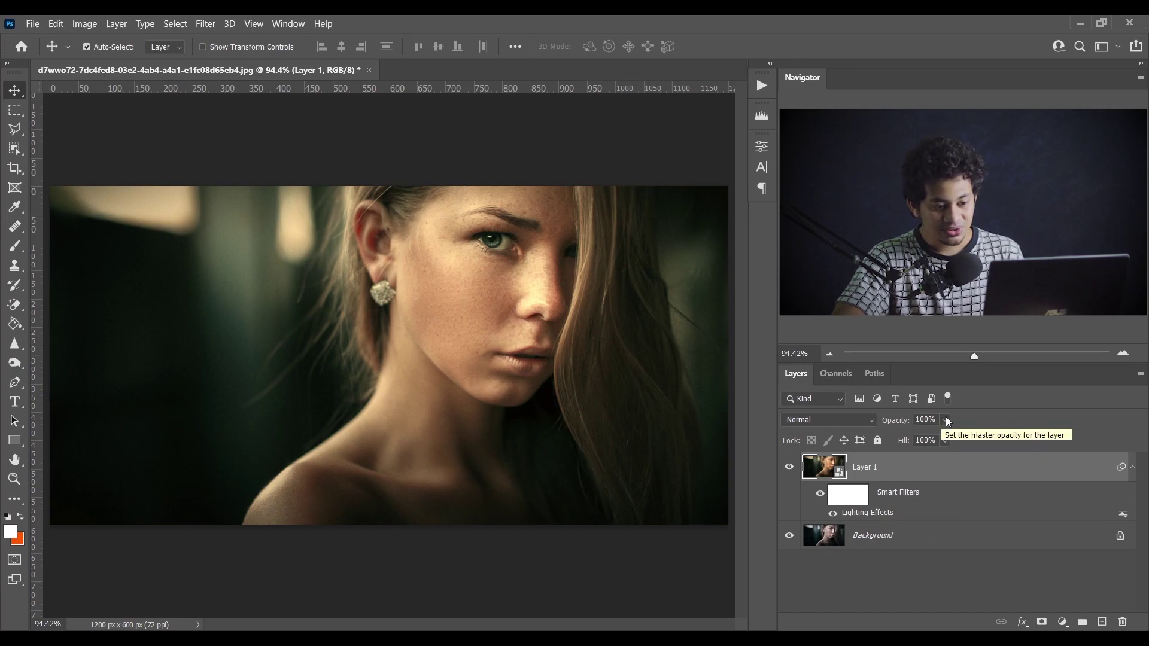
{"action": "mouse_move", "coordinate": [944, 420]}
{"action": "left_mouse_down"}
{"action": "mouse_move", "coordinate": [938, 441]}
{"action": "mouse_move", "coordinate": [950, 440]}
{"action": "left_mouse_up"}
{"action": "left_click", "coordinate": [789, 467]}
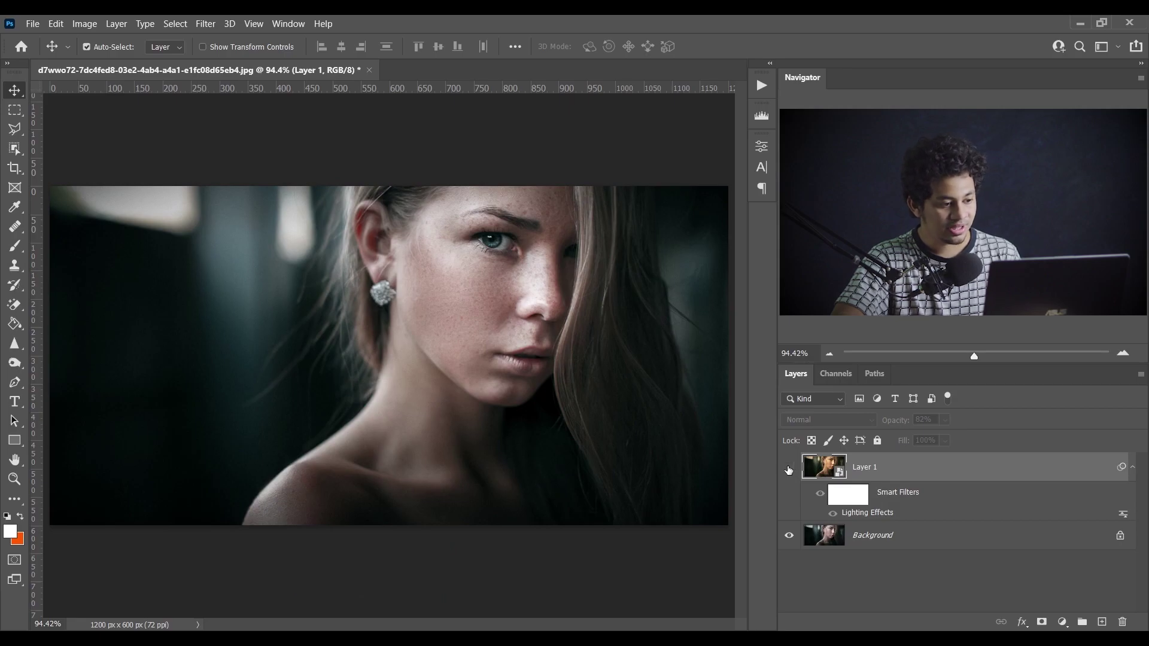
{"action": "left_click", "coordinate": [789, 467]}
{"action": "left_click_drag", "start_coordinate": [945, 419], "coordinate": [984, 418]}
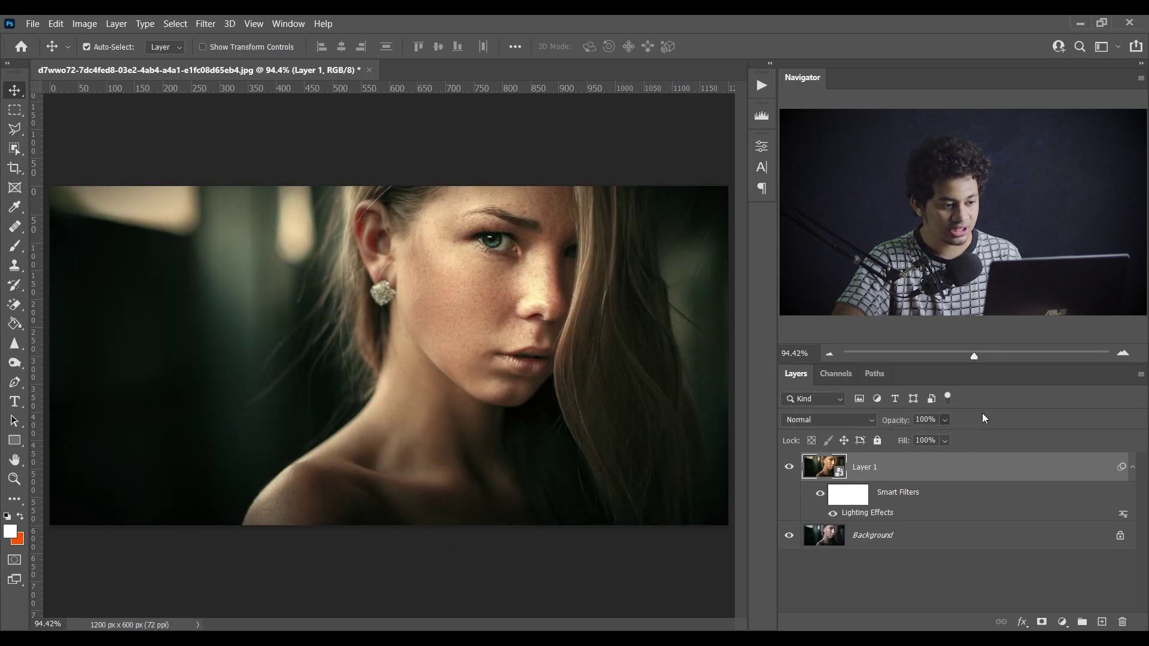
{"action": "left_click", "coordinate": [789, 468]}
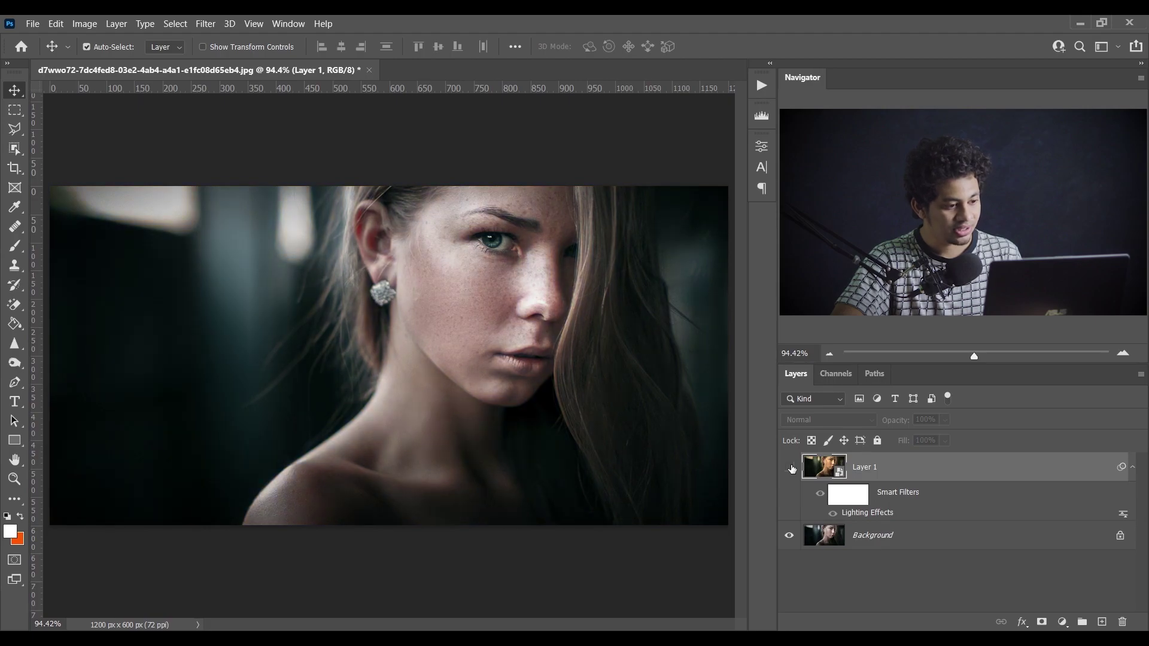
{"action": "left_click", "coordinate": [789, 467]}
{"action": "left_click", "coordinate": [789, 467]}
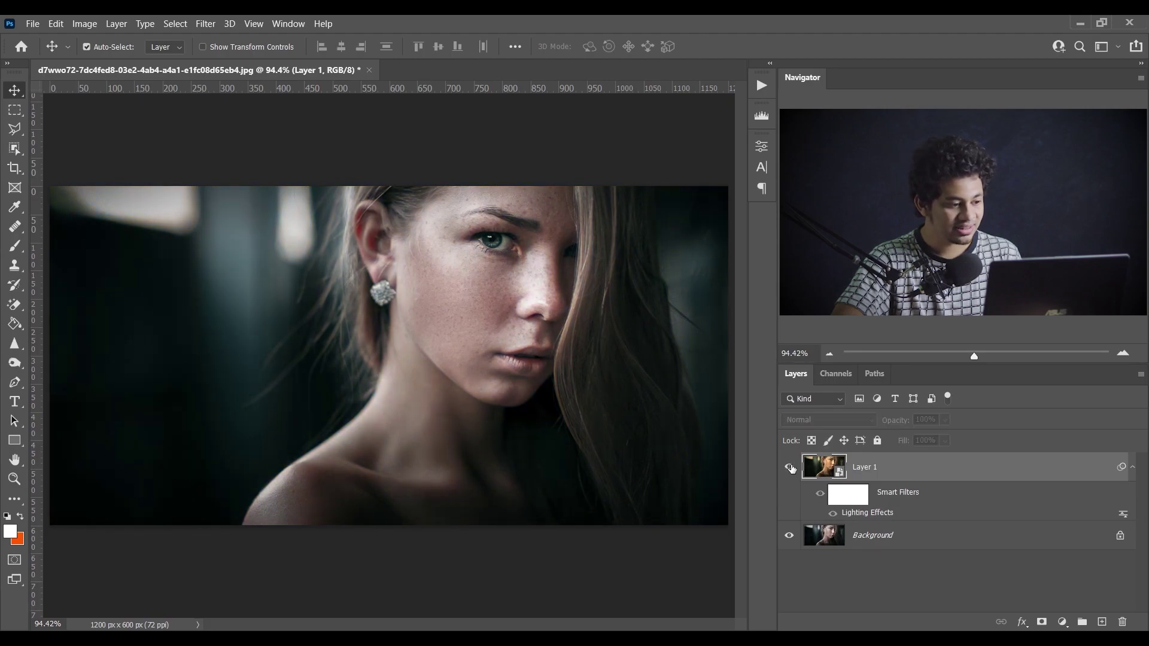
{"action": "left_click", "coordinate": [789, 467]}
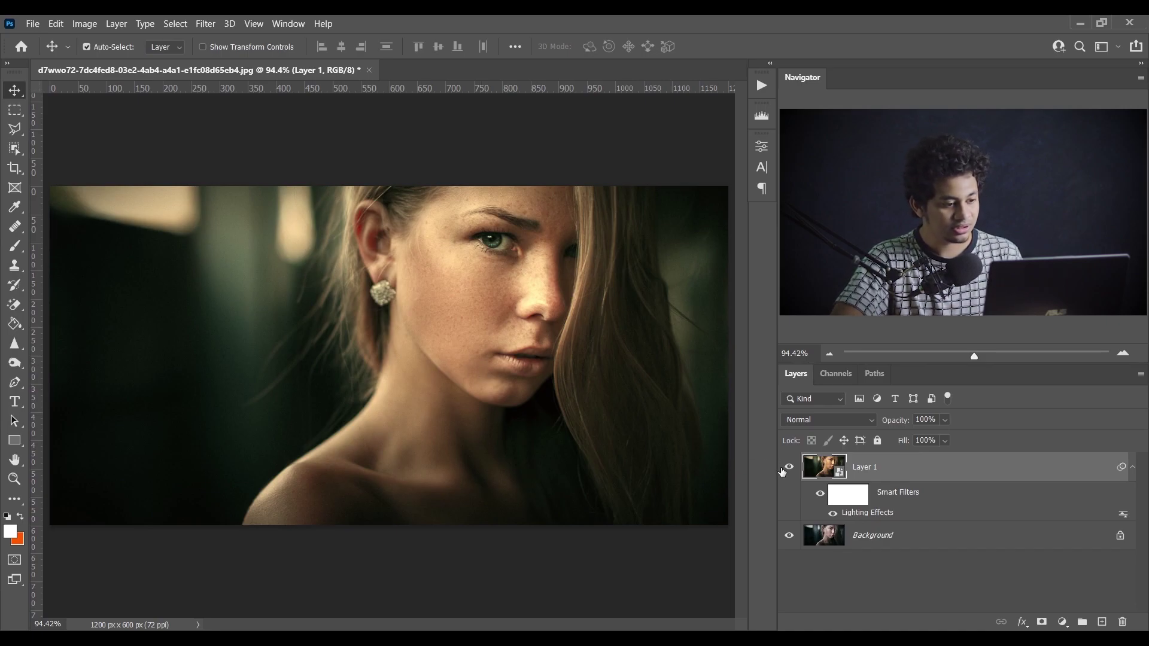
{"action": "left_click", "coordinate": [787, 469]}
{"action": "left_click", "coordinate": [787, 469]}
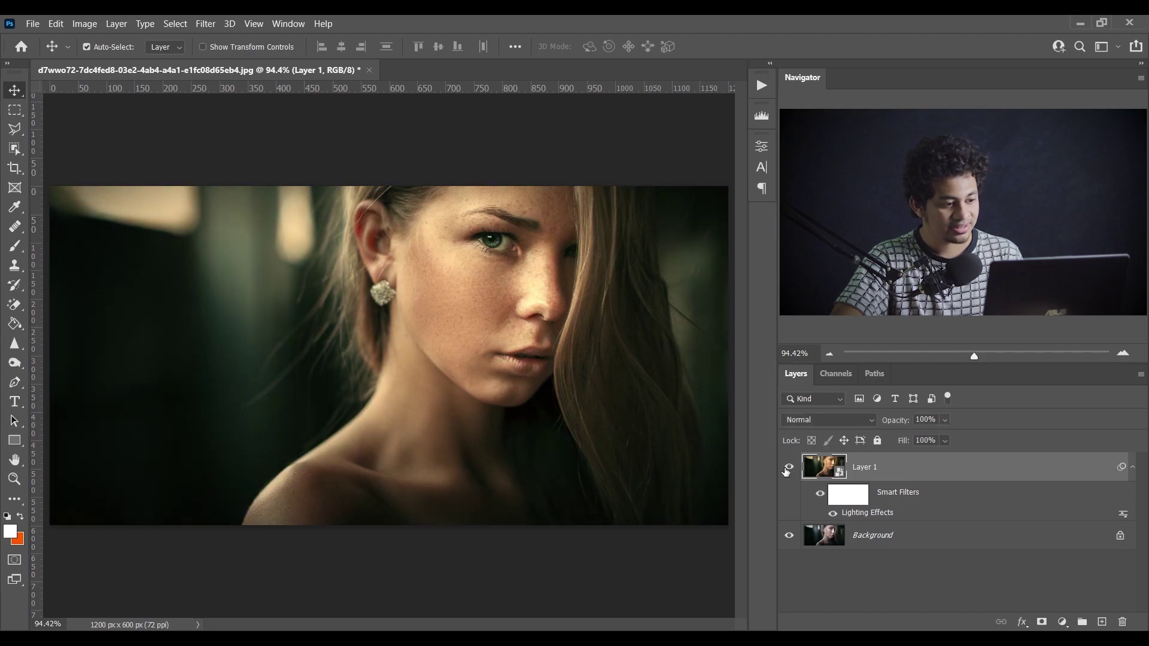